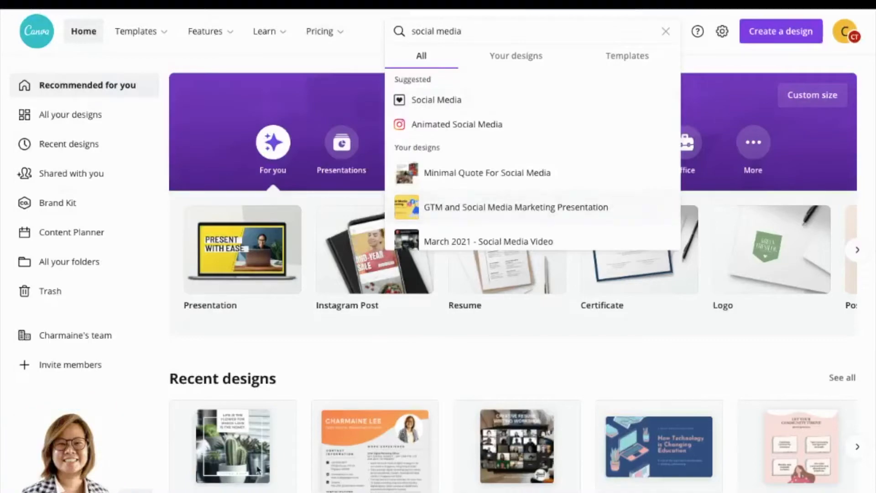
# Open the suggested Social Media category from the search and browse its templates.
pyautogui.click(465, 108)
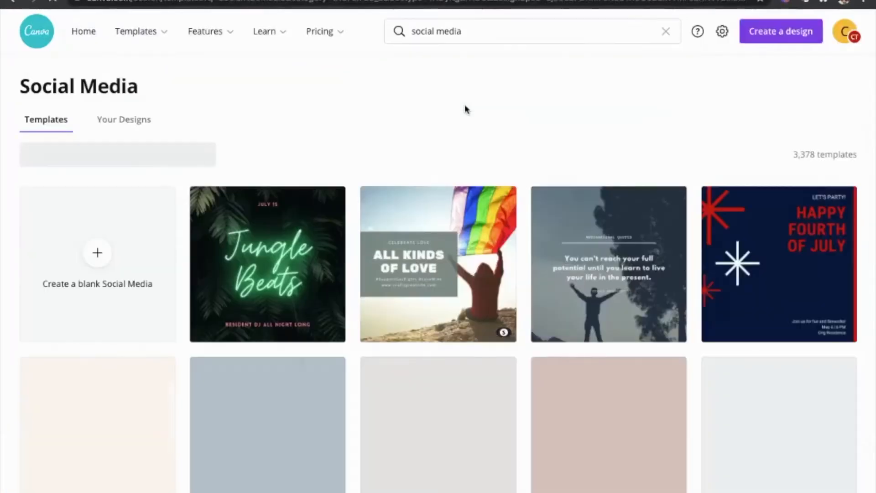
pyautogui.scroll(-5, 582, 337)
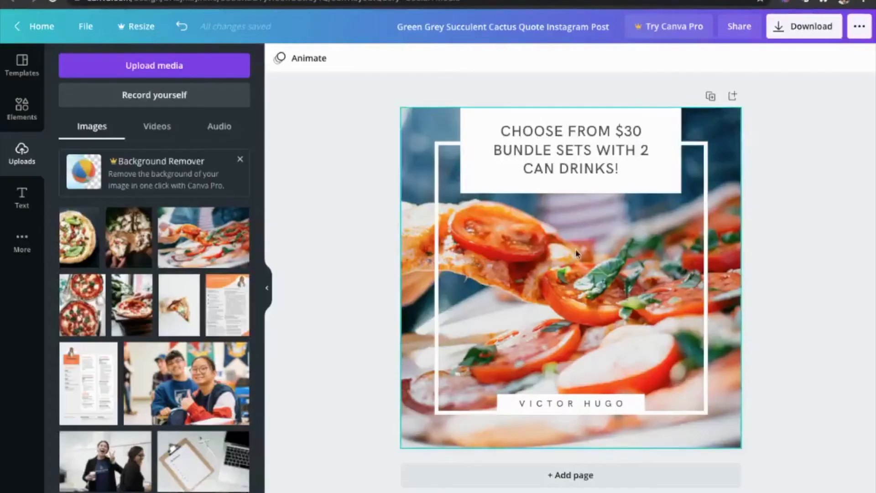
# Add a page with the recently used cactus quote template and move it up to be page 1.
pyautogui.click(733, 96)
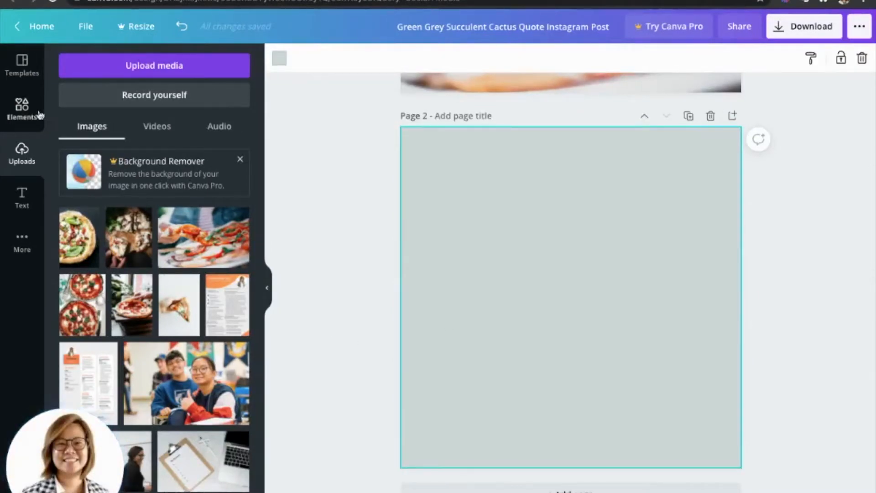
pyautogui.click(25, 68)
pyautogui.click(104, 157)
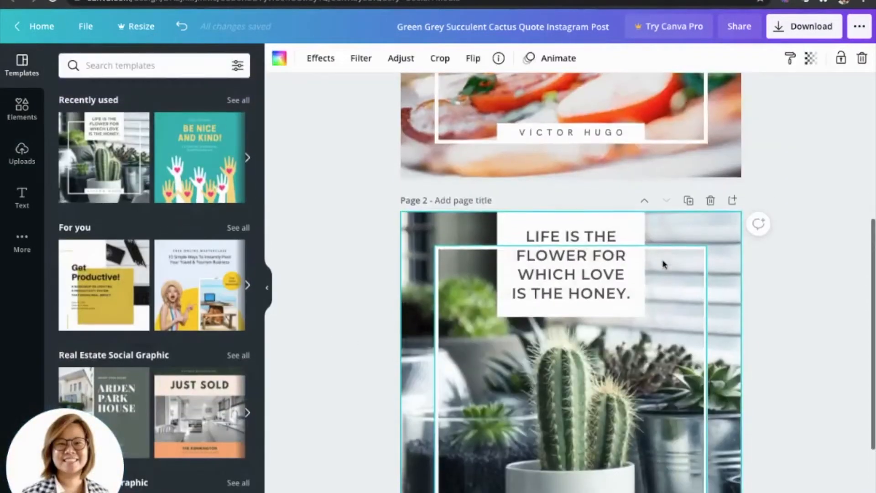
pyautogui.click(644, 201)
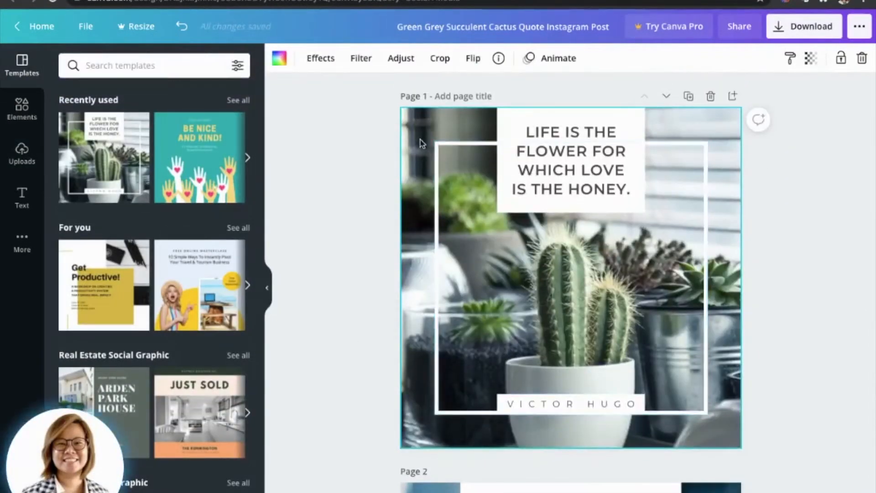
# Replace page 1's cactus background with the first uploaded pizza photo and compare it with page 2.
pyautogui.click(22, 153)
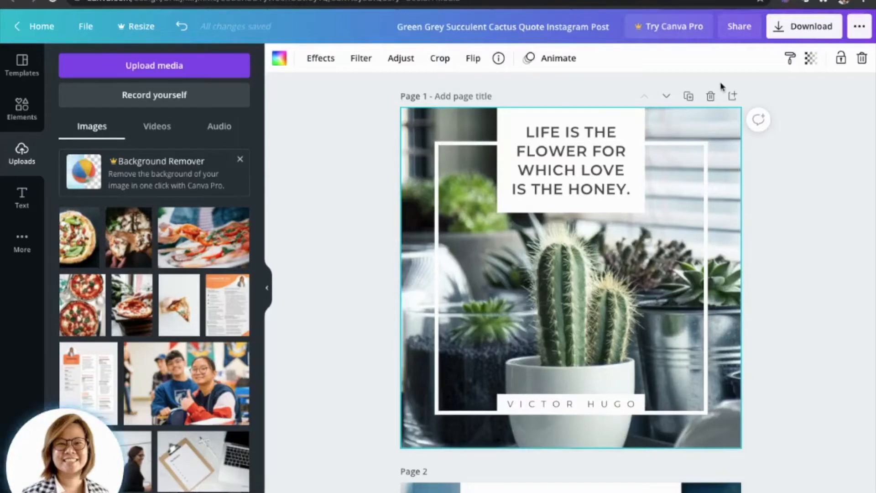
pyautogui.moveTo(69, 242); pyautogui.dragTo(403, 262)
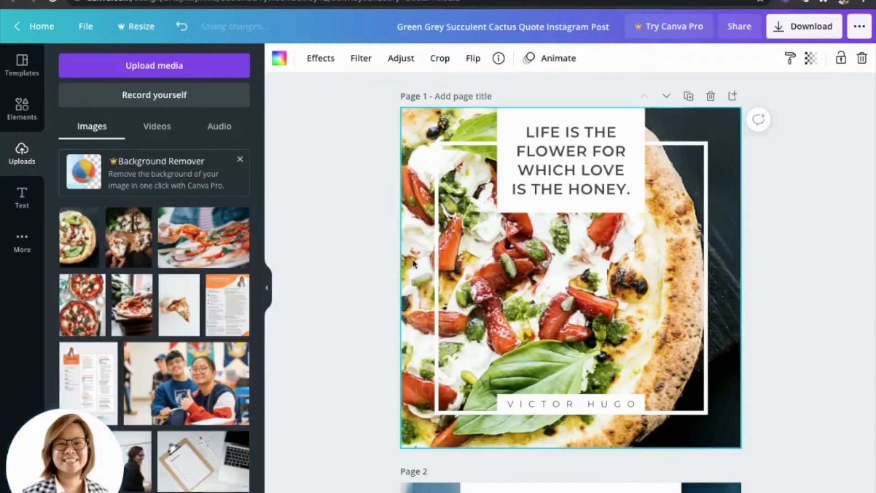
pyautogui.scroll(-8, 412, 265)
pyautogui.scroll(8, 404, 257)
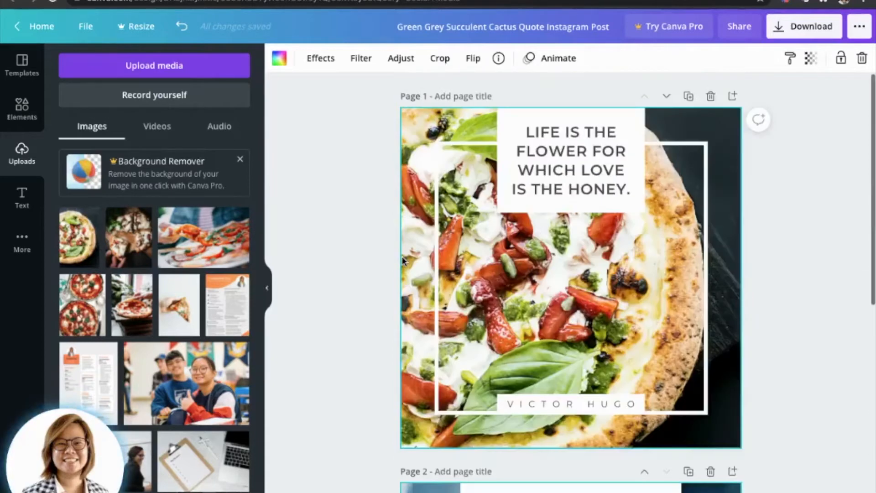
# Copy the headline "CHOOSE FROM $30 BUNDLE SETS WITH 2 CAN DRINKS!" from page 2 over the quote on page 1.
pyautogui.scroll(-3, 586, 173)
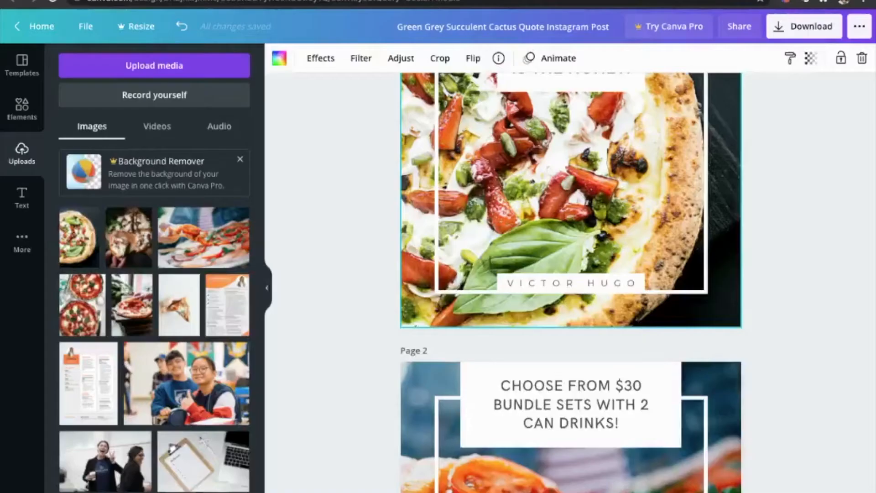
pyautogui.click(598, 414)
pyautogui.click(598, 414)
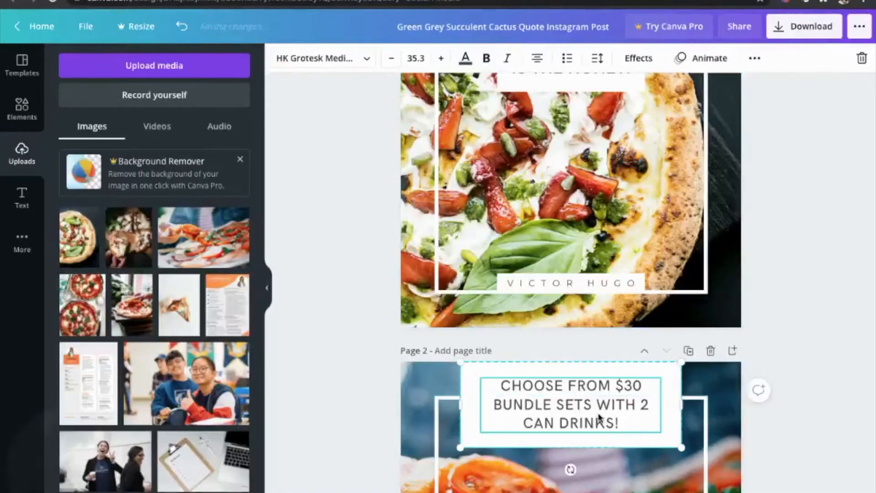
pyautogui.hotkey('ctrl', 'c')
pyautogui.scroll(3, 597, 414)
pyautogui.click(583, 174)
pyautogui.click(582, 174)
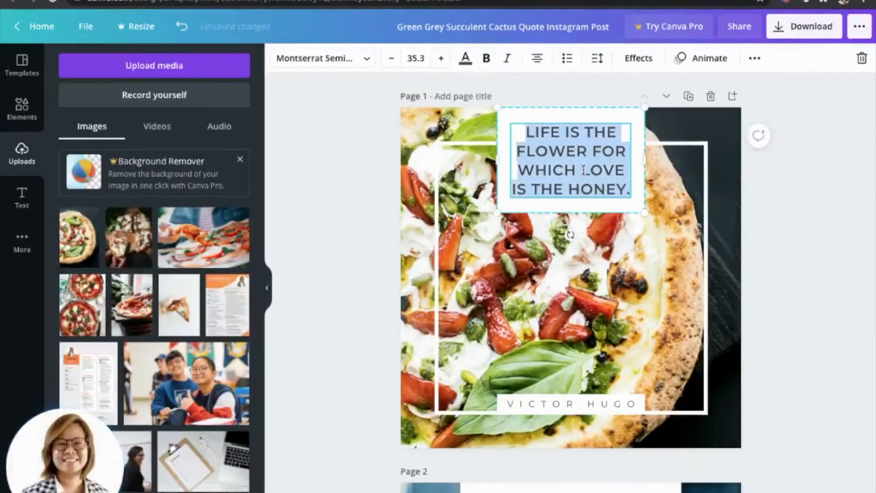
pyautogui.hotkey('ctrl', 'v')
# Set the page 1 headline font to HK Grotesk Bold, and widen and recentre its white box.
pyautogui.tripleClick(583, 169)
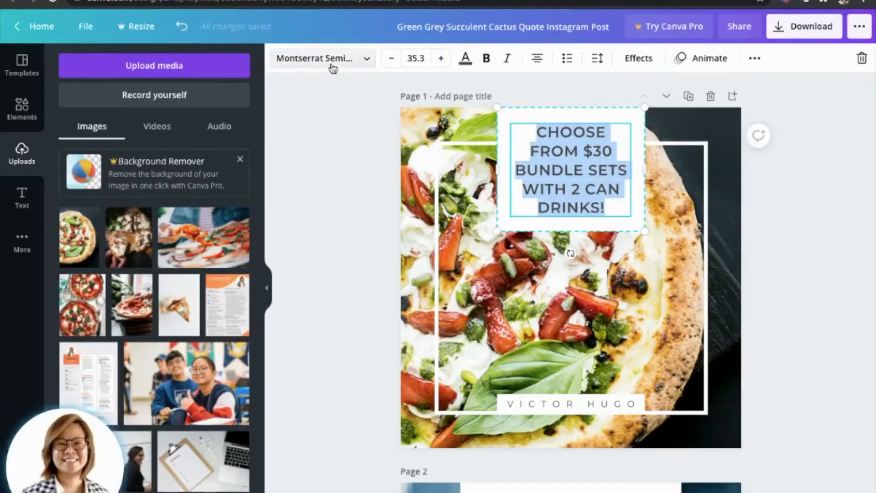
pyautogui.click(346, 58)
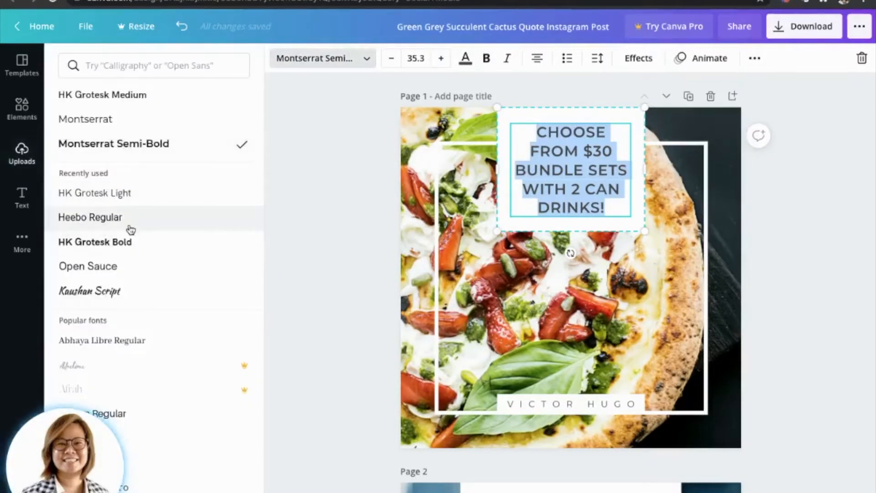
pyautogui.click(131, 245)
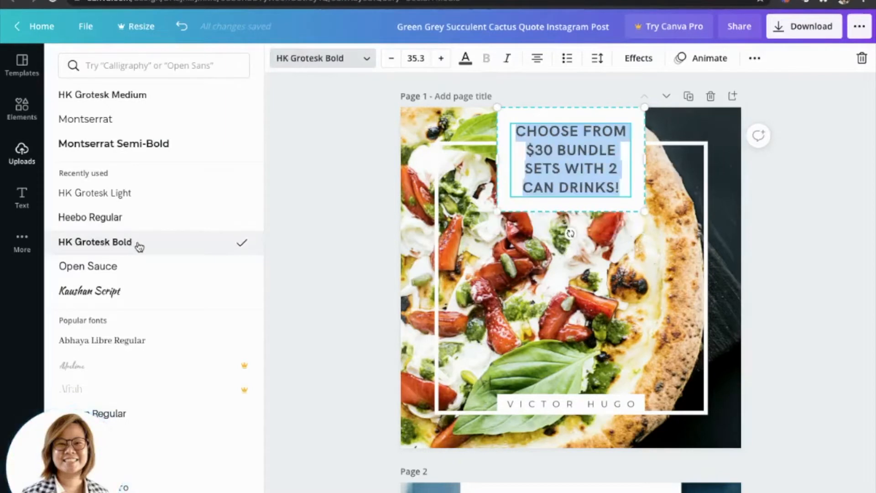
pyautogui.moveTo(644, 158); pyautogui.dragTo(685, 160)
pyautogui.moveTo(589, 112); pyautogui.dragTo(574, 111)
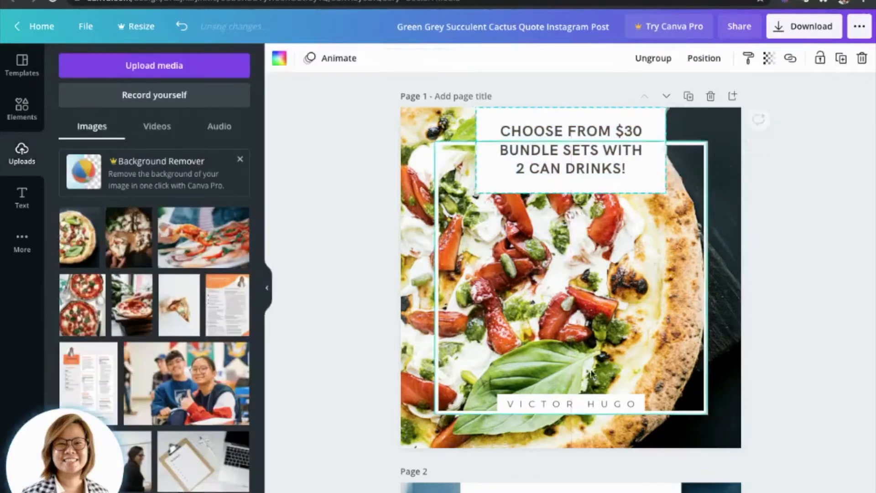
# Set the author line's font to HK Grotesk Medium and its letter spacing to 233.
pyautogui.click(572, 404)
pyautogui.click(308, 59)
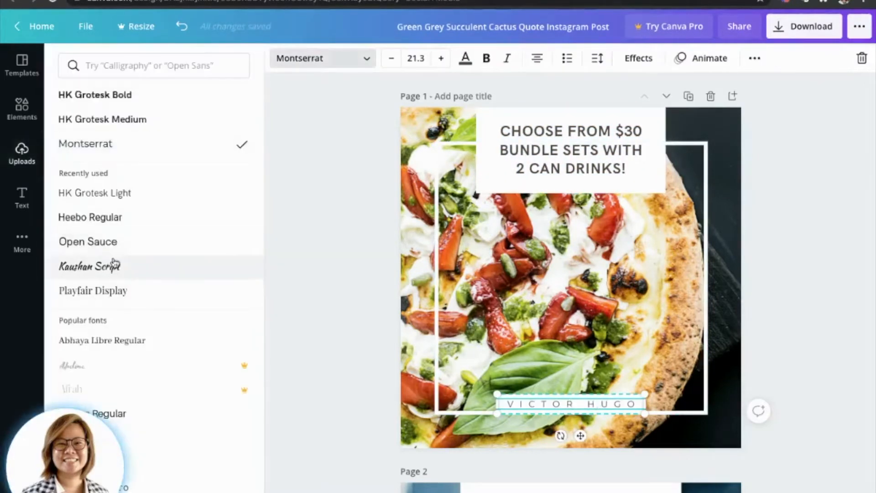
pyautogui.click(137, 120)
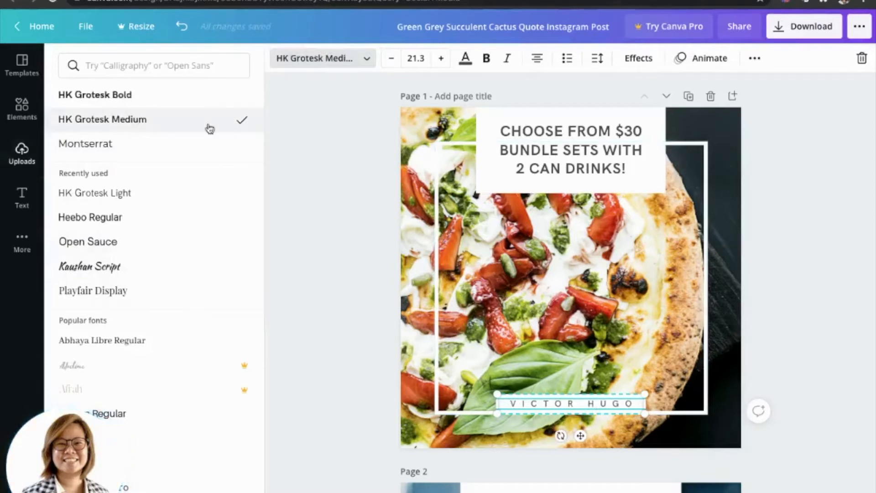
pyautogui.click(597, 59)
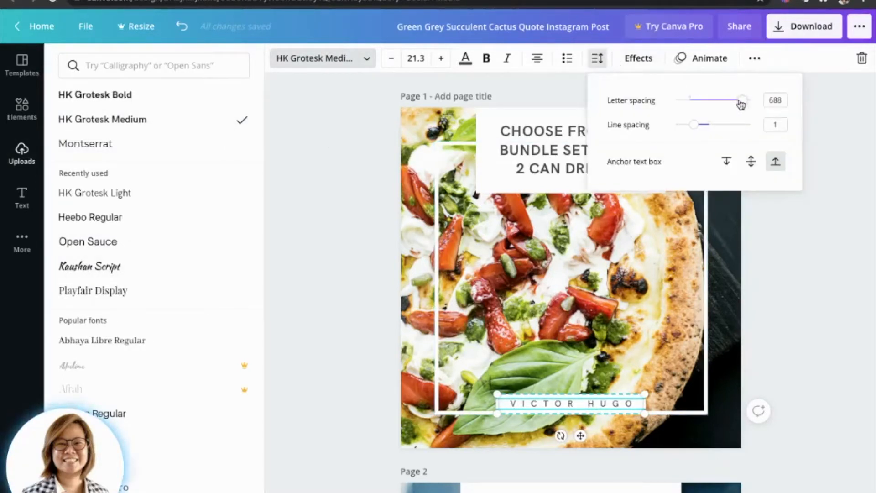
pyautogui.moveTo(741, 101); pyautogui.dragTo(711, 106)
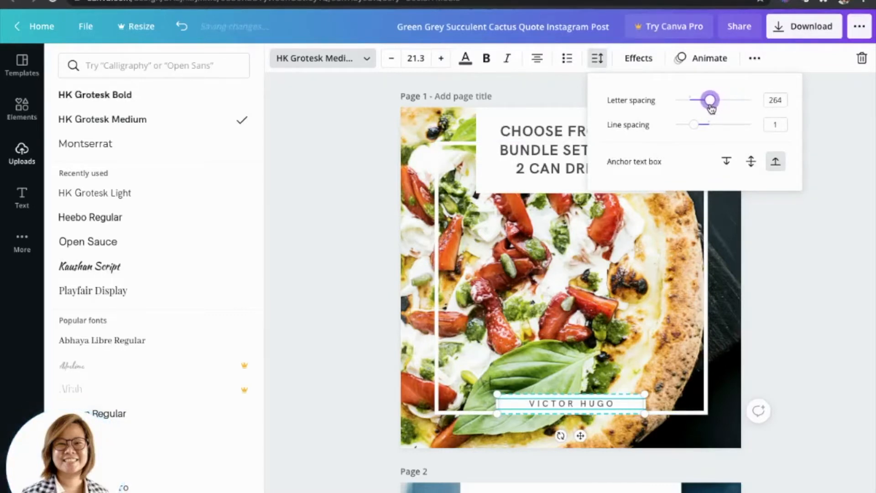
pyautogui.moveTo(711, 106); pyautogui.dragTo(709, 109)
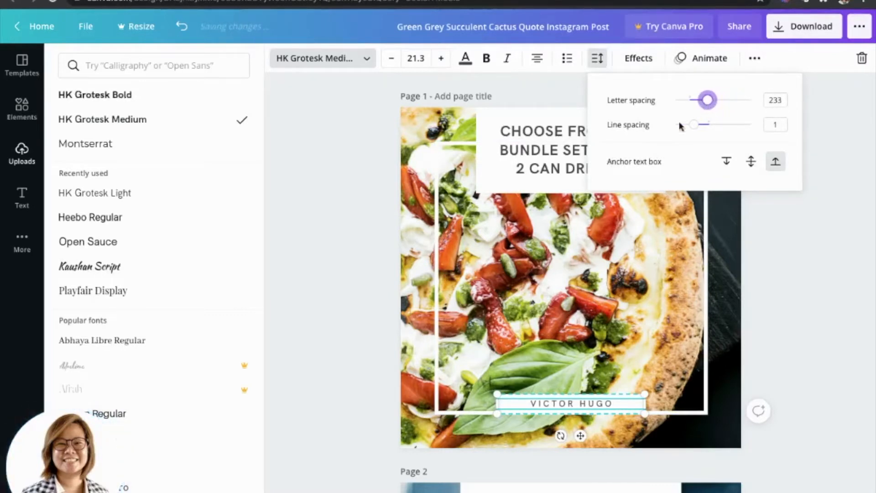
# Change the page 1 headline font to HK Grotesk Medium.
pyautogui.click(524, 144)
pyautogui.click(155, 129)
pyautogui.click(719, 292)
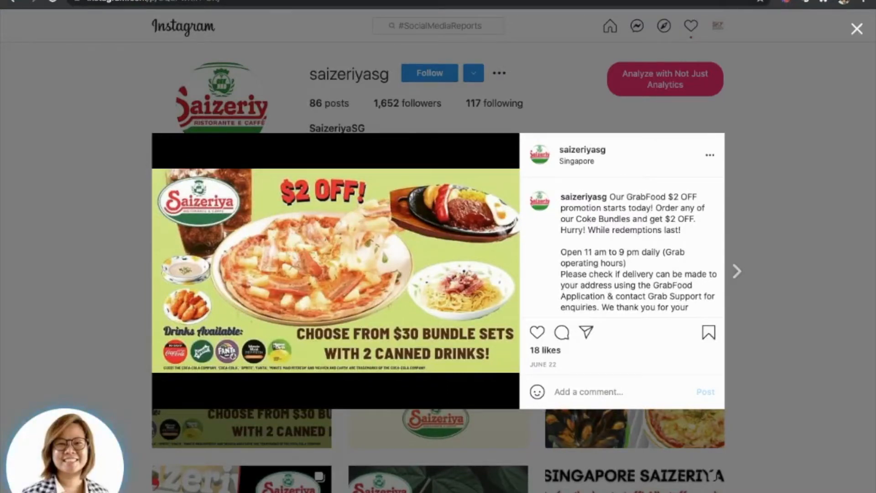
# Replace the author line with "$2 OFF" and enlarge its text to size 47.3.
pyautogui.click(642, 406)
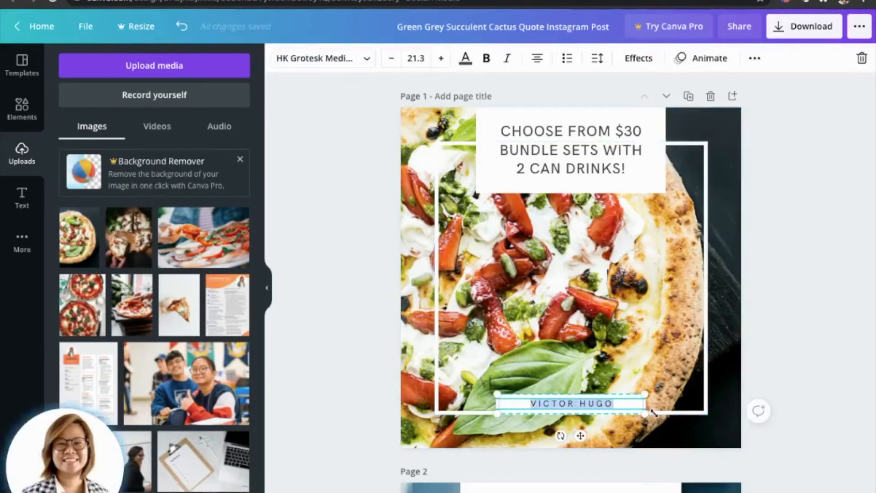
pyautogui.write('$2 OFF')
pyautogui.hotkey('ctrl', 'a')
pyautogui.click(441, 60)
pyautogui.click(442, 60)
pyautogui.click(442, 60)
pyautogui.click(442, 60)
pyautogui.click(442, 59)
pyautogui.click(442, 60)
pyautogui.click(442, 59)
# Move the $2 OFF label down so it is centred on the frame's lower edge.
pyautogui.click(584, 163)
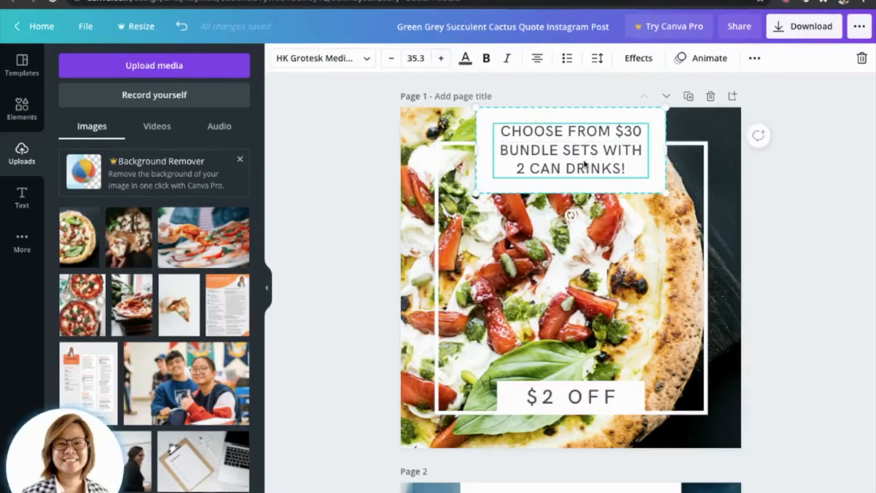
pyautogui.click(594, 400)
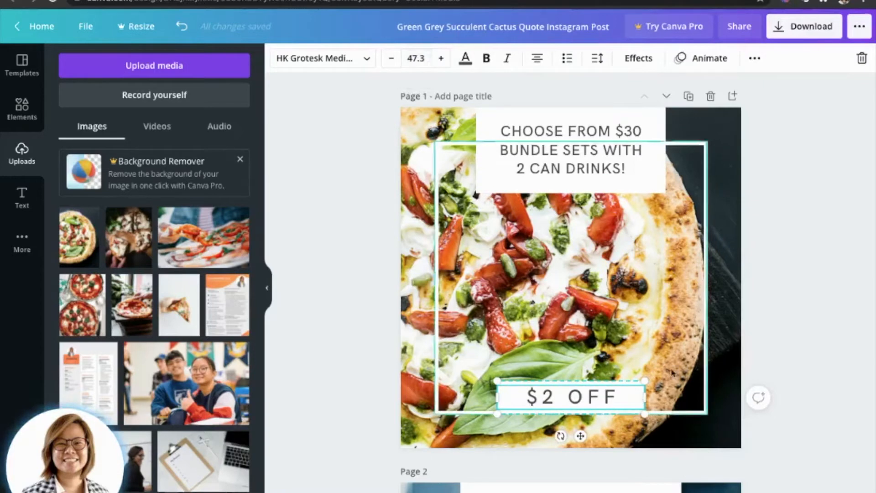
pyautogui.moveTo(615, 401); pyautogui.dragTo(615, 419)
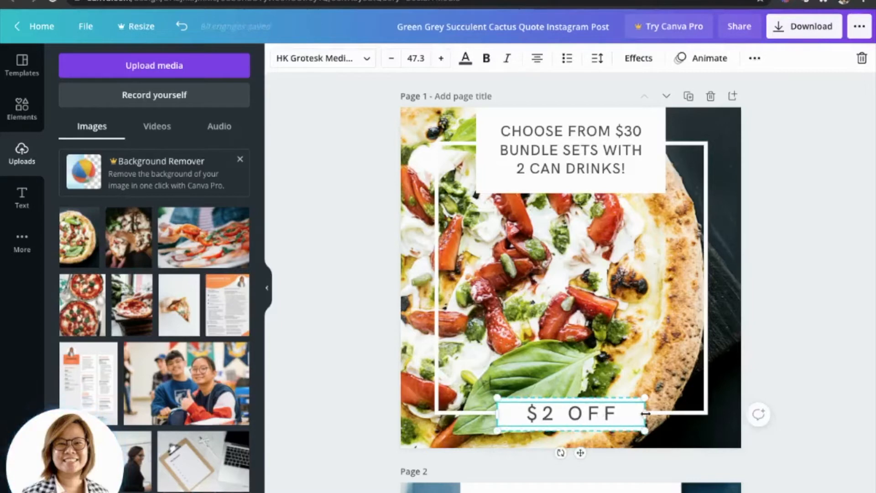
# Try narrowing the $2 OFF label's white box, and undo the resize.
pyautogui.moveTo(646, 413)
pyautogui.mouseDown()
pyautogui.moveTo(627, 413)
pyautogui.moveTo(635, 413)
pyautogui.mouseUp()
pyautogui.press('super+z')
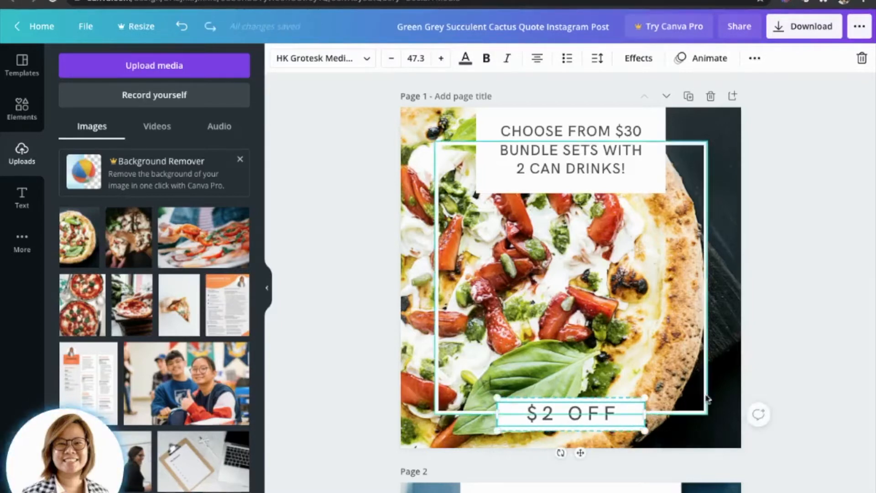
pyautogui.click(795, 305)
pyautogui.click(611, 414)
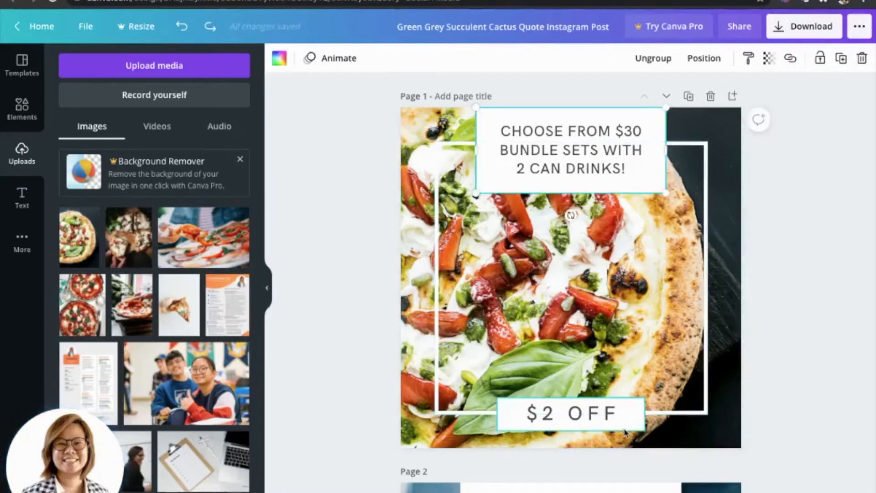
# Ungroup the $2 OFF text from its white box and narrow the text frame to fit the words.
pyautogui.click(613, 414)
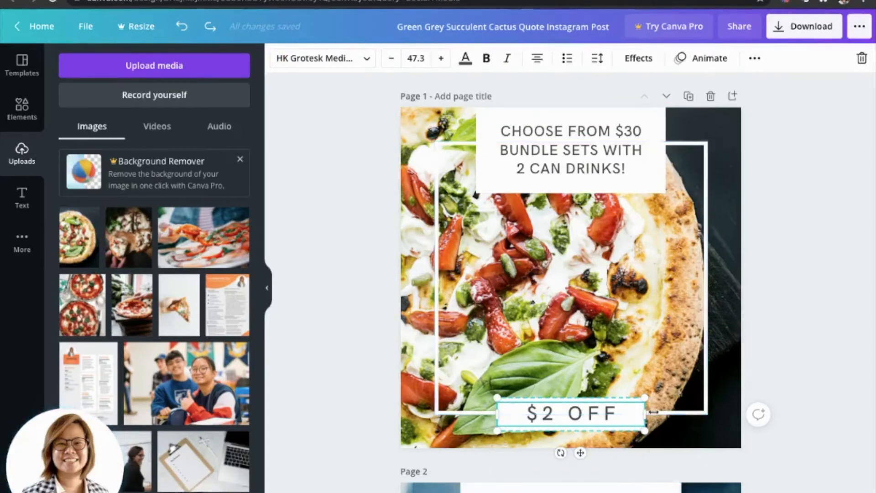
pyautogui.click(755, 59)
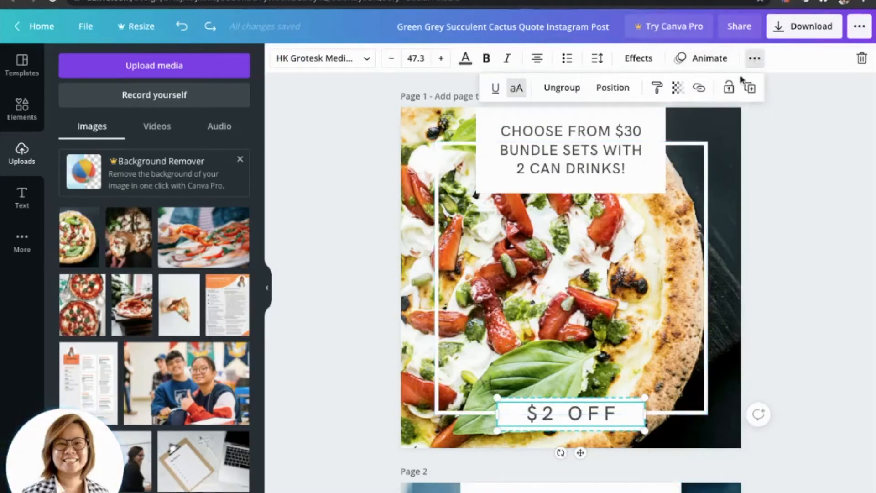
pyautogui.click(560, 91)
pyautogui.click(833, 274)
pyautogui.click(803, 260)
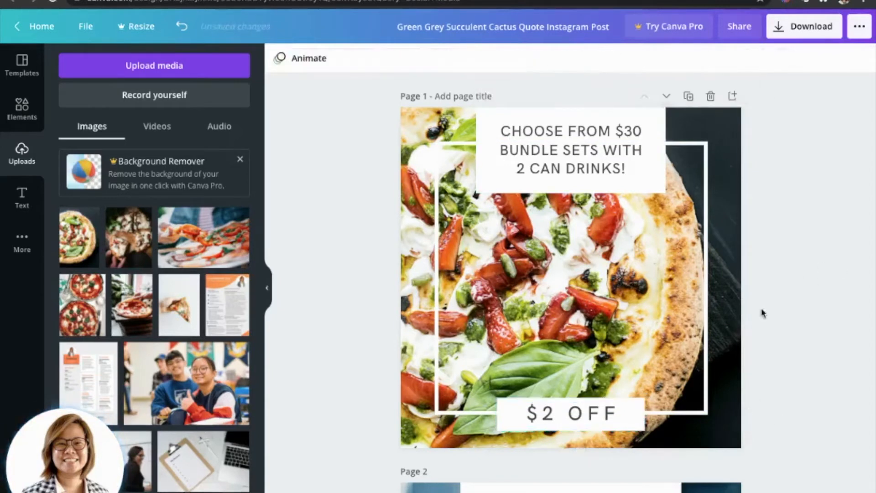
pyautogui.click(613, 409)
pyautogui.moveTo(633, 413); pyautogui.dragTo(593, 421)
# Fill the box behind $2 OFF with the red brand colour and make its text white.
pyautogui.click(639, 403)
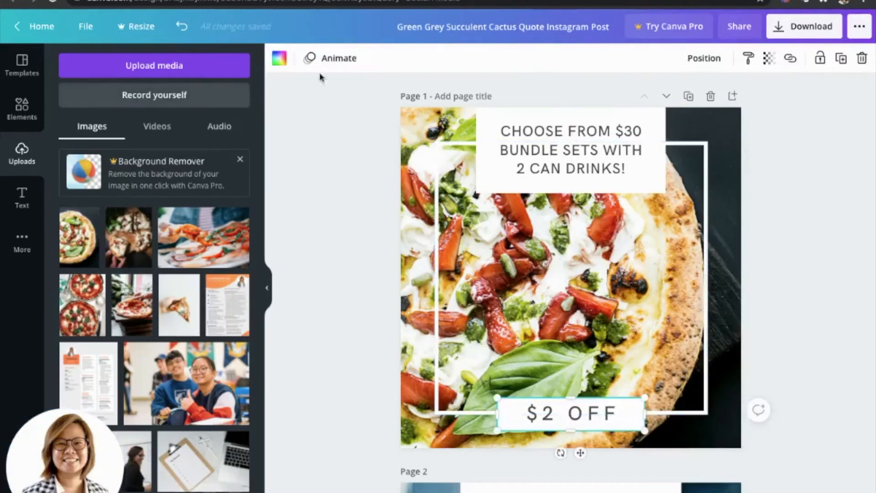
pyautogui.click(279, 61)
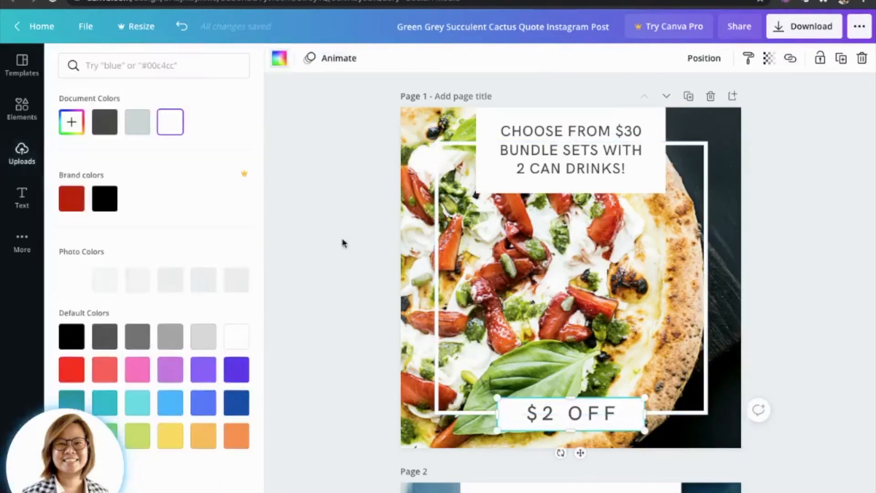
pyautogui.click(74, 203)
pyautogui.click(561, 413)
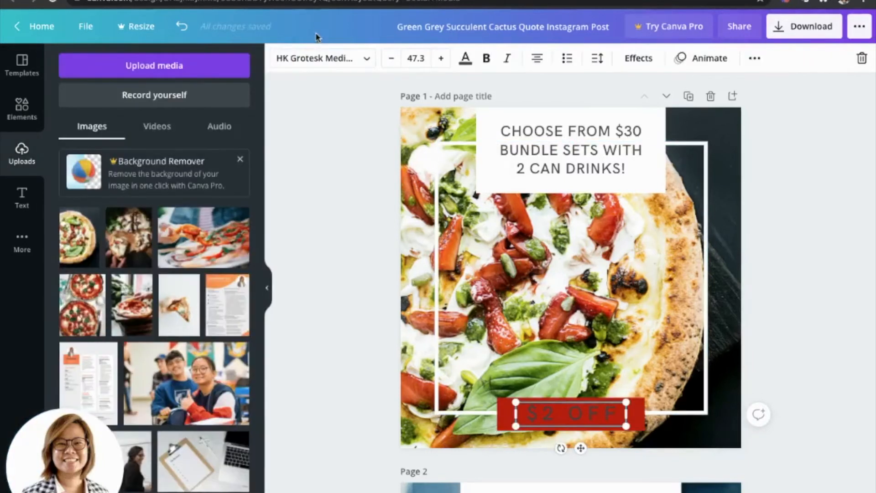
pyautogui.click(466, 58)
pyautogui.click(203, 122)
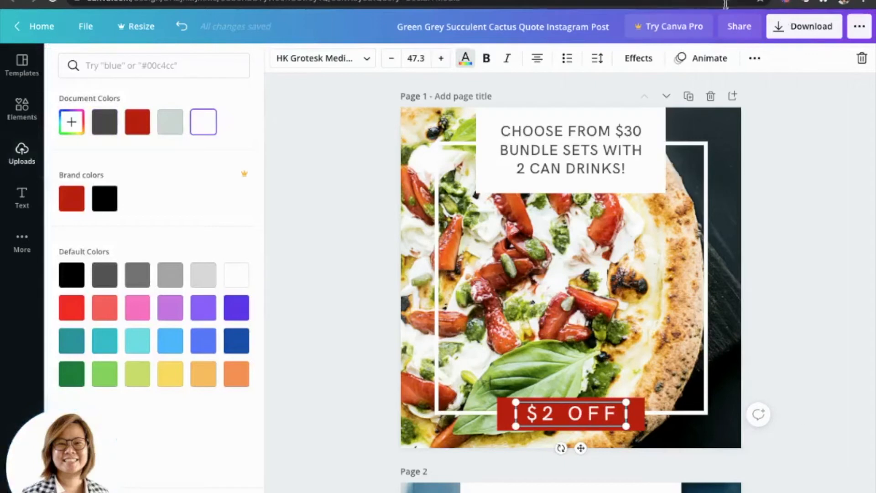
# Reduce the letter spacing of the $2 OFF text.
pyautogui.click(597, 58)
pyautogui.moveTo(702, 104); pyautogui.dragTo(693, 108)
pyautogui.click(659, 412)
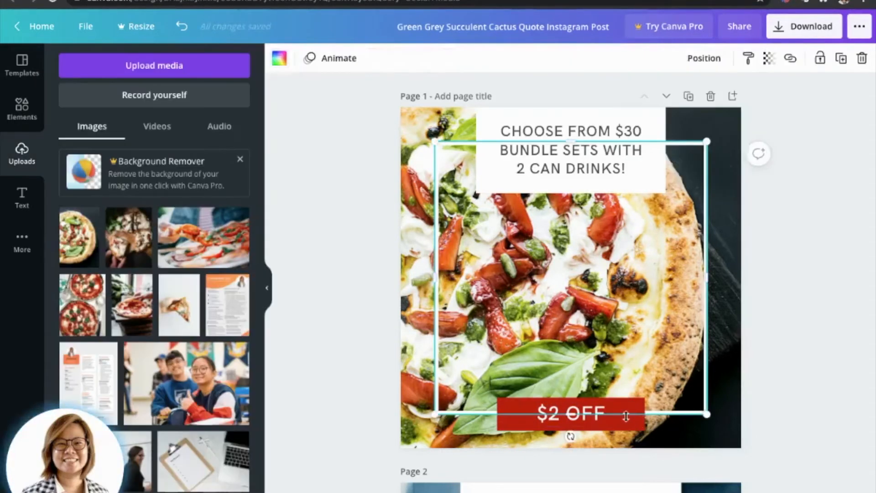
# Switch to the Google results for "saizeriya logo png" and open the first Saizeriya logo among the image results.
pyautogui.click(786, 266)
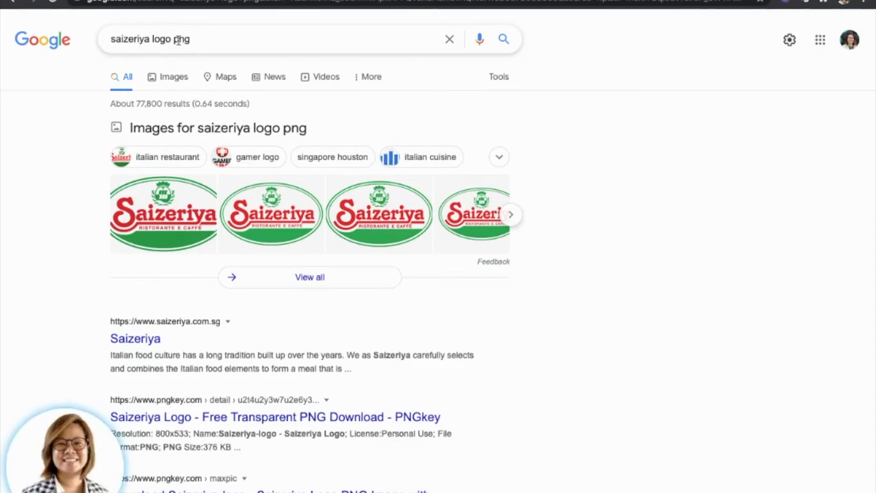
pyautogui.click(174, 75)
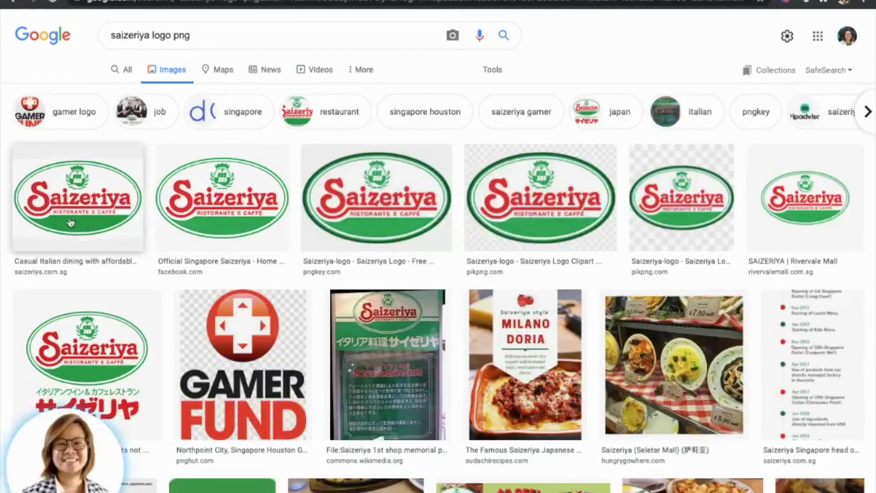
pyautogui.click(77, 201)
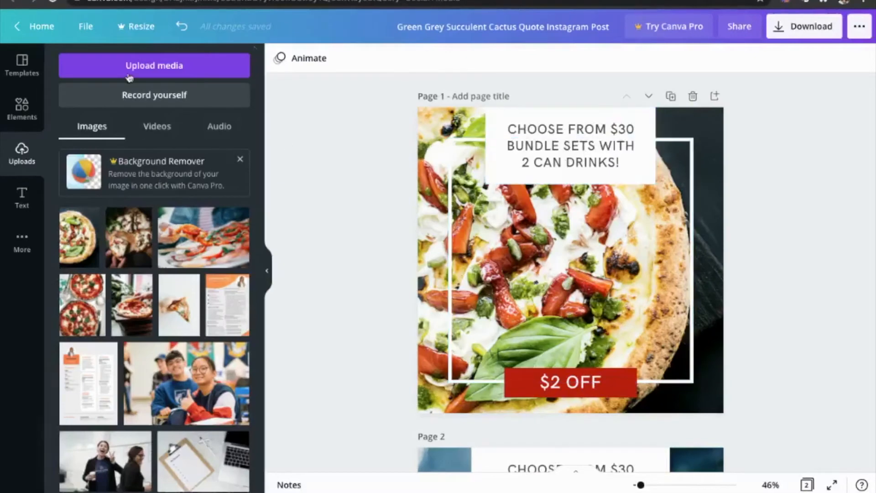
# Return to Canva, upload the Saizeriya logo from the device, and add it to page 1.
pyautogui.click(116, 68)
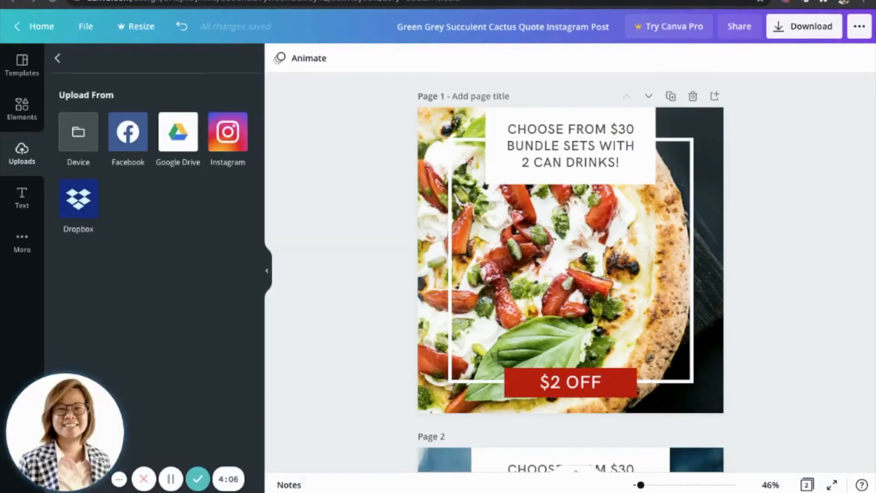
pyautogui.click(249, 61)
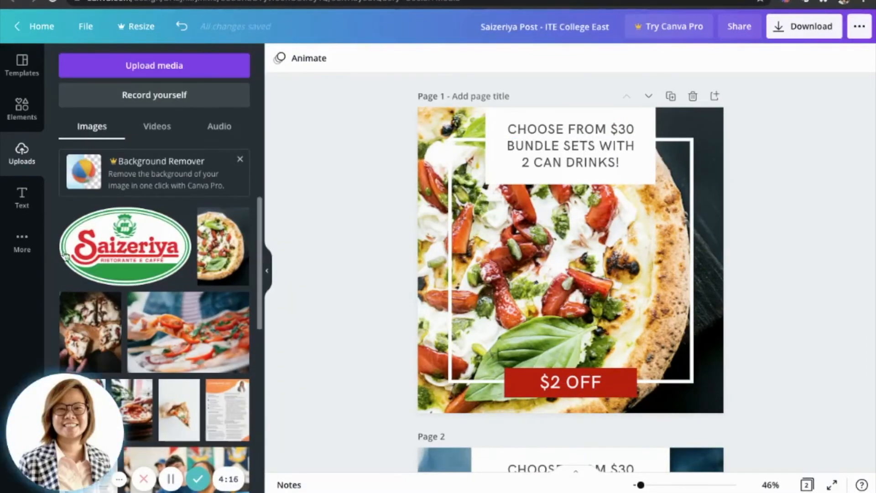
pyautogui.click(102, 240)
# Try adding the Saizeriya logo to page 2, and delete that copy.
pyautogui.scroll(-2, 590, 173)
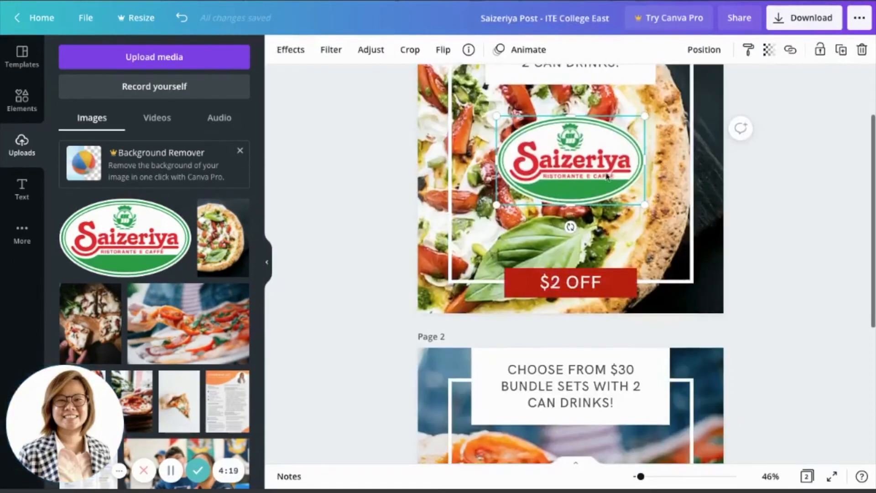
pyautogui.scroll(-5, 590, 163)
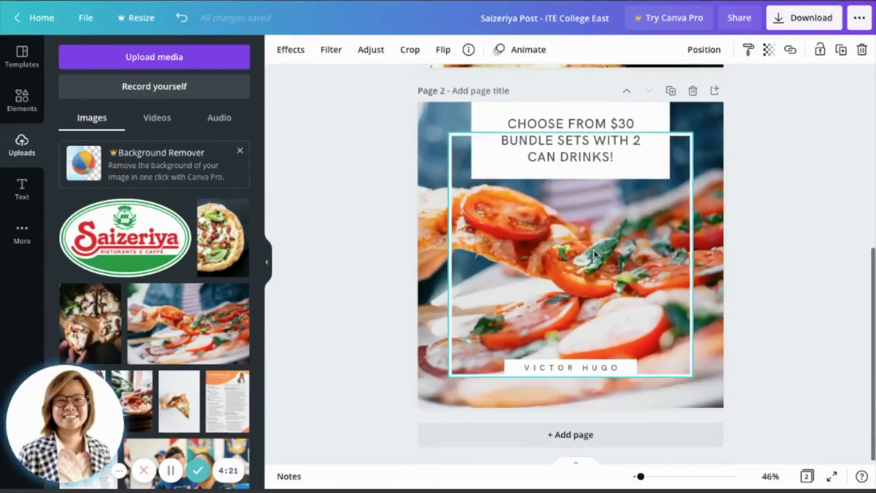
pyautogui.click(449, 133)
pyautogui.click(447, 118)
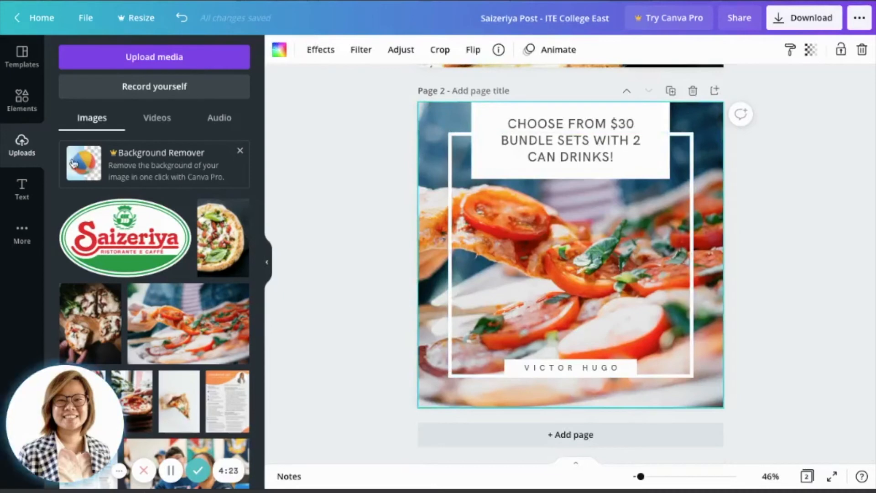
pyautogui.click(124, 238)
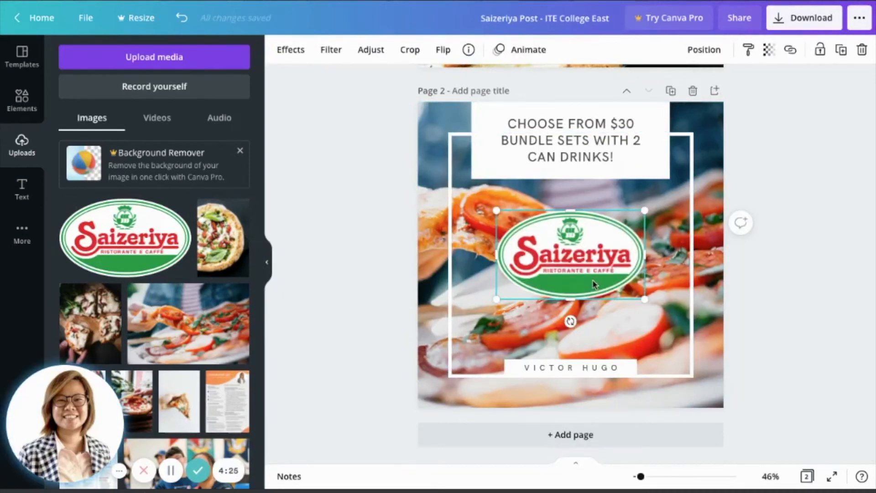
pyautogui.press('Delete')
pyautogui.scroll(5, 592, 283)
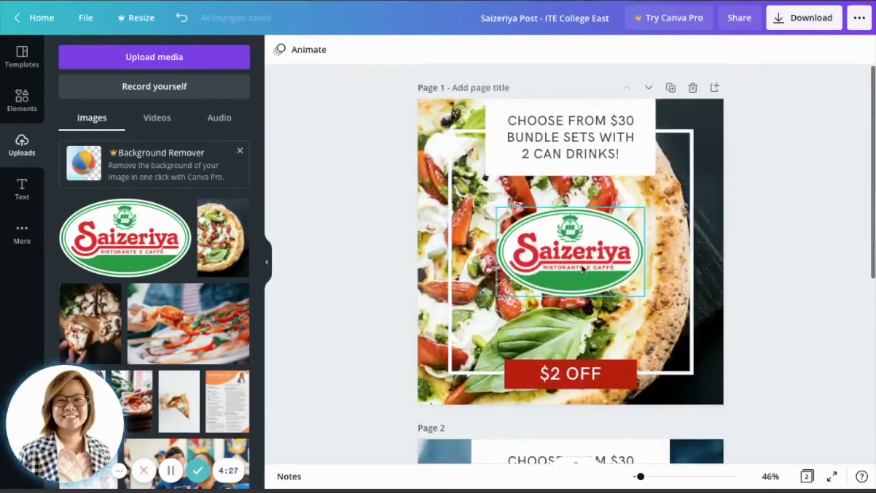
# Shrink the Saizeriya logo on page 1, centre it over the frame's upper edge, and move the headline box to the middle of the post.
pyautogui.click(588, 273)
pyautogui.moveTo(644, 297); pyautogui.dragTo(672, 284)
pyautogui.moveTo(669, 383); pyautogui.dragTo(575, 155)
pyautogui.moveTo(641, 168); pyautogui.dragTo(640, 285)
pyautogui.click(779, 289)
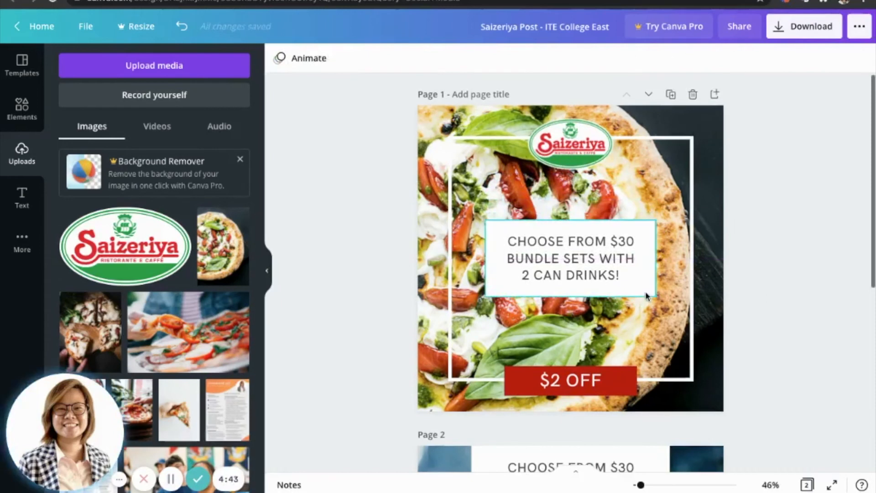
# Set the transparency of the grouped headline text and its white box to 88.
pyautogui.click(653, 233)
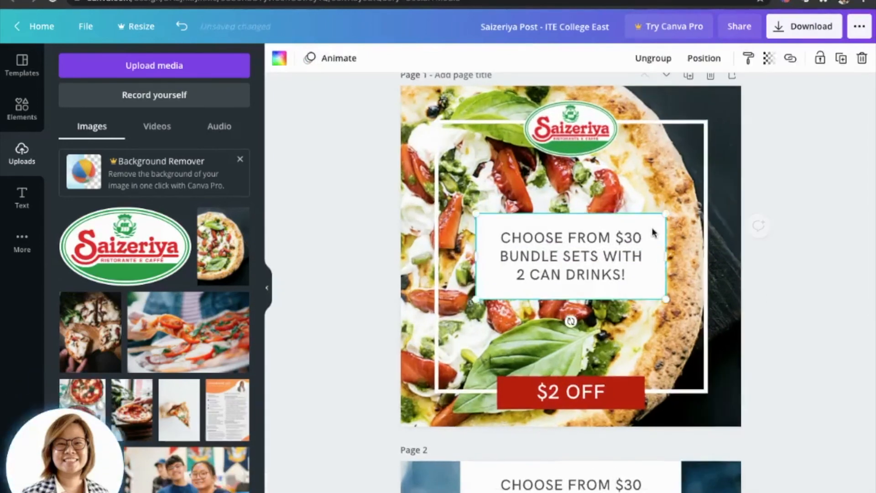
pyautogui.click(768, 59)
pyautogui.moveTo(725, 97)
pyautogui.mouseDown()
pyautogui.moveTo(710, 97)
pyautogui.moveTo(720, 100)
pyautogui.mouseUp()
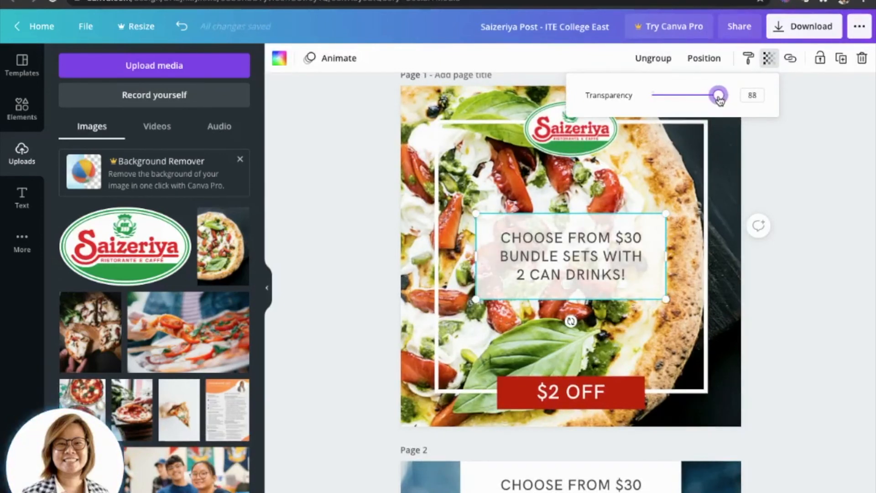
pyautogui.click(816, 329)
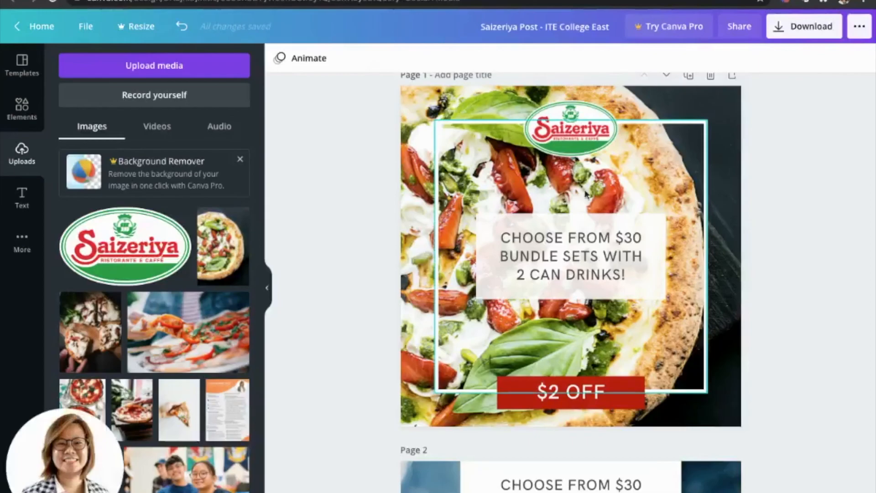
pyautogui.scroll(1, 570, 255)
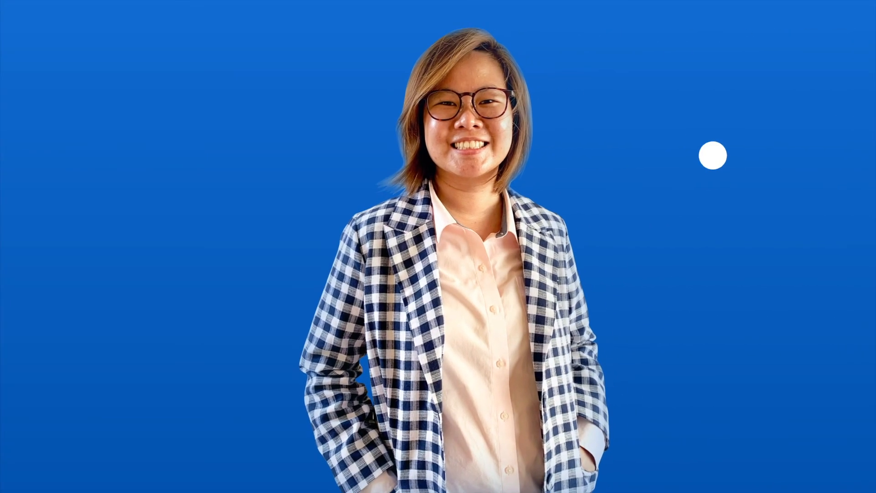